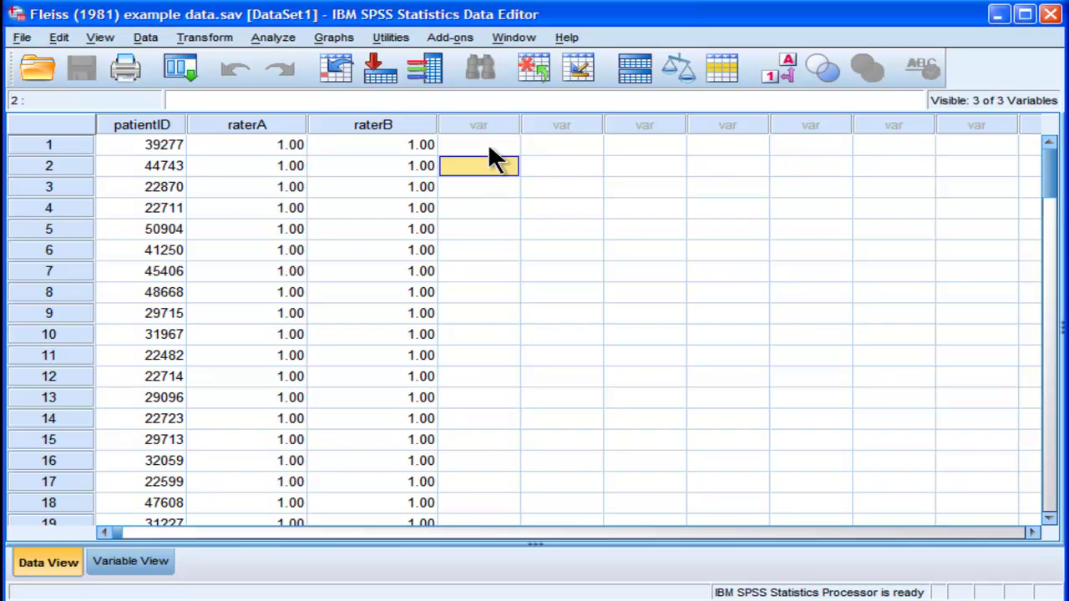
# - Inspect the numeric raterA and raterB ratings for case 1
pyautogui.click(488, 143)
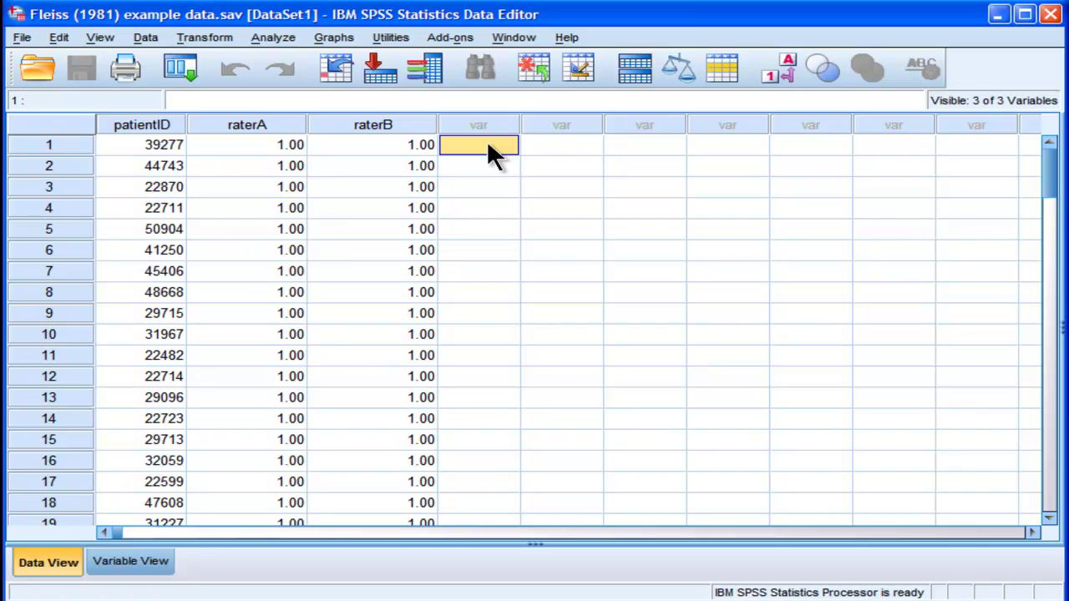
pyautogui.click(280, 146)
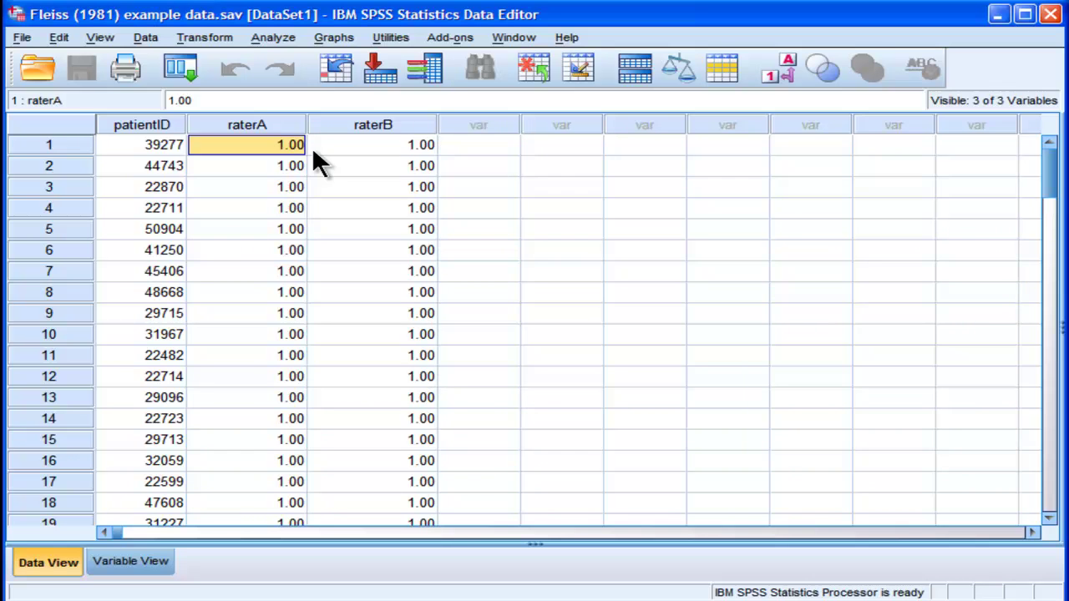
pyautogui.click(375, 146)
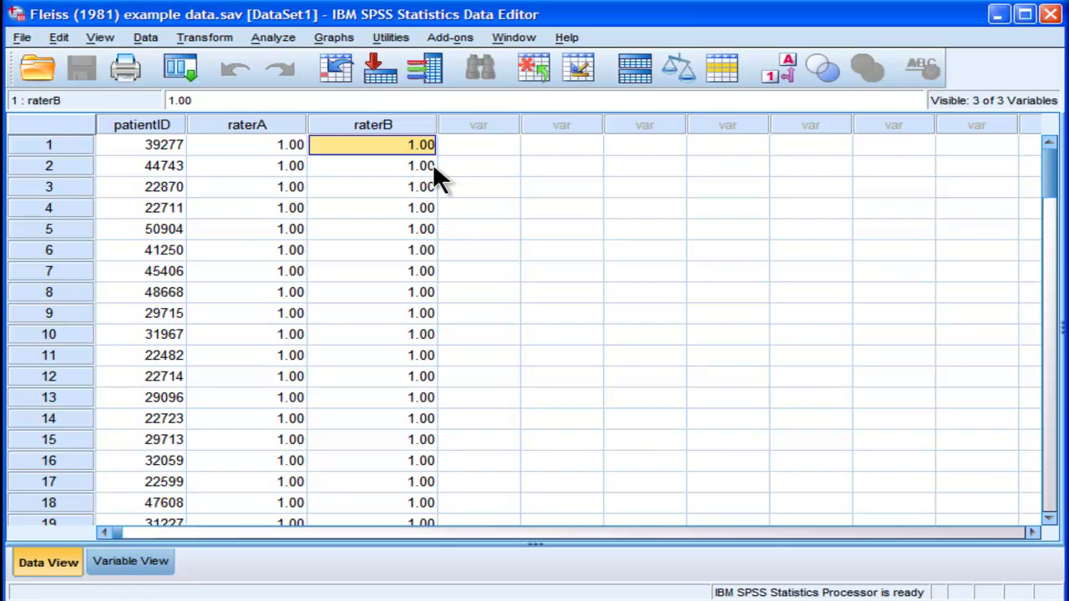
pyautogui.click(254, 147)
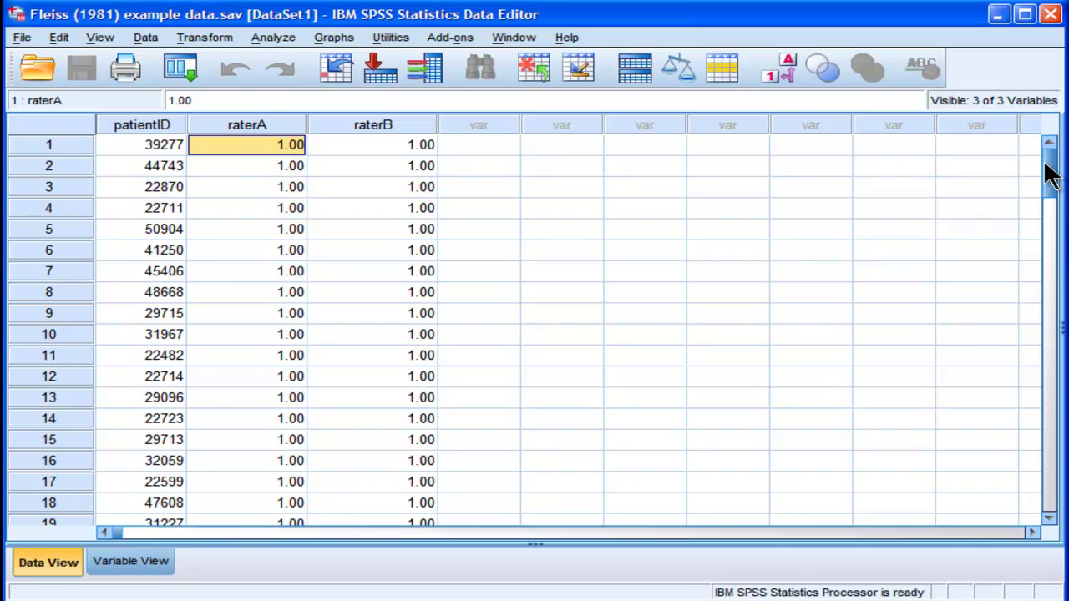
pyautogui.moveTo(1050, 172)
pyautogui.mouseDown()
pyautogui.moveTo(1051, 409)
pyautogui.moveTo(1033, 162)
pyautogui.mouseUp()
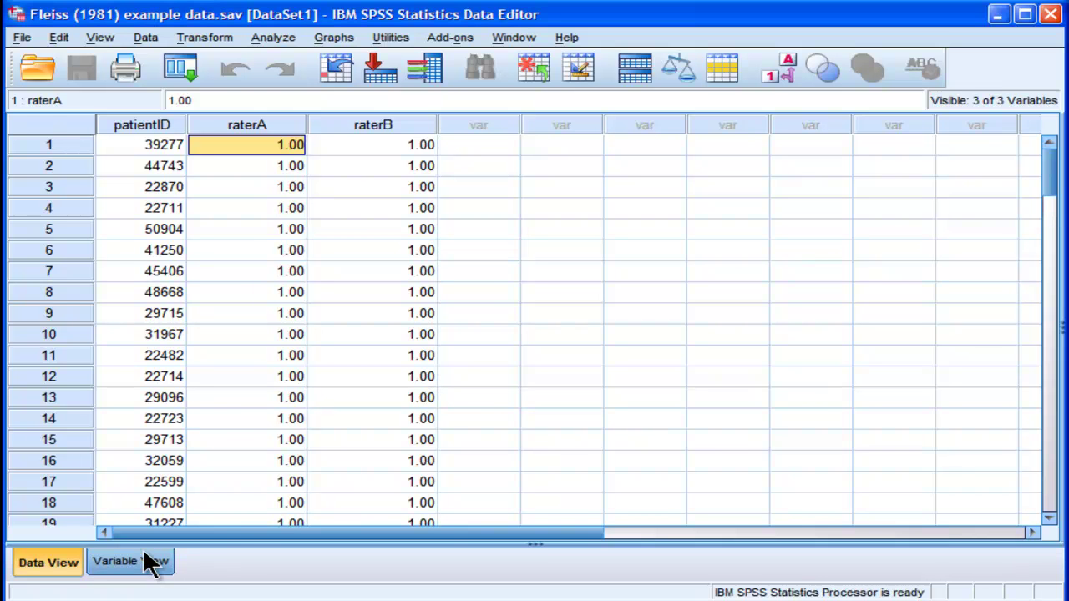
# - Show value labels in the data grid and widen the raterA and raterB columns
pyautogui.click(101, 37)
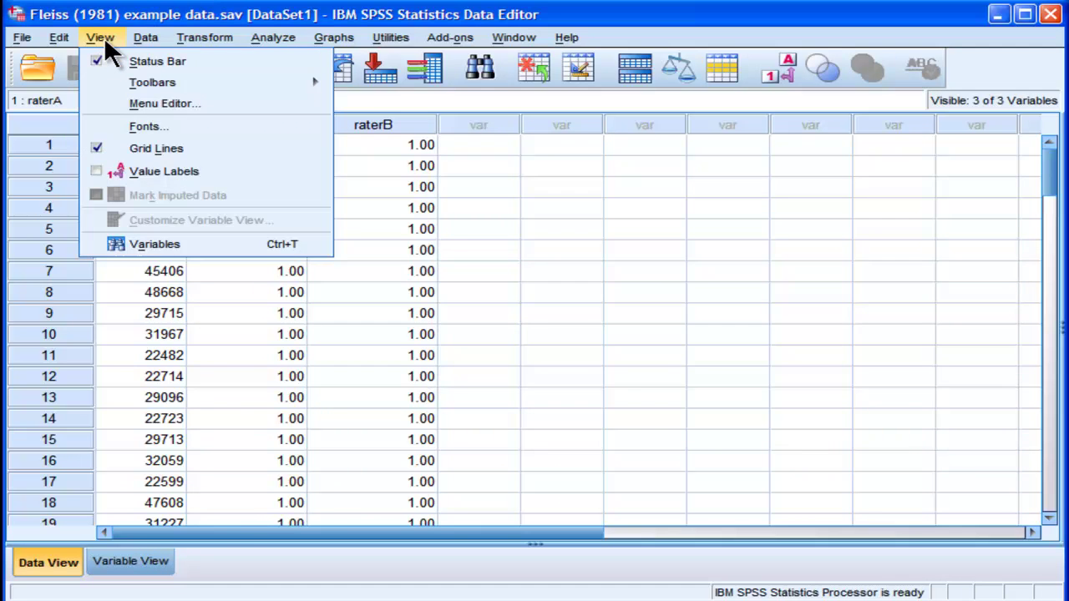
pyautogui.click(152, 173)
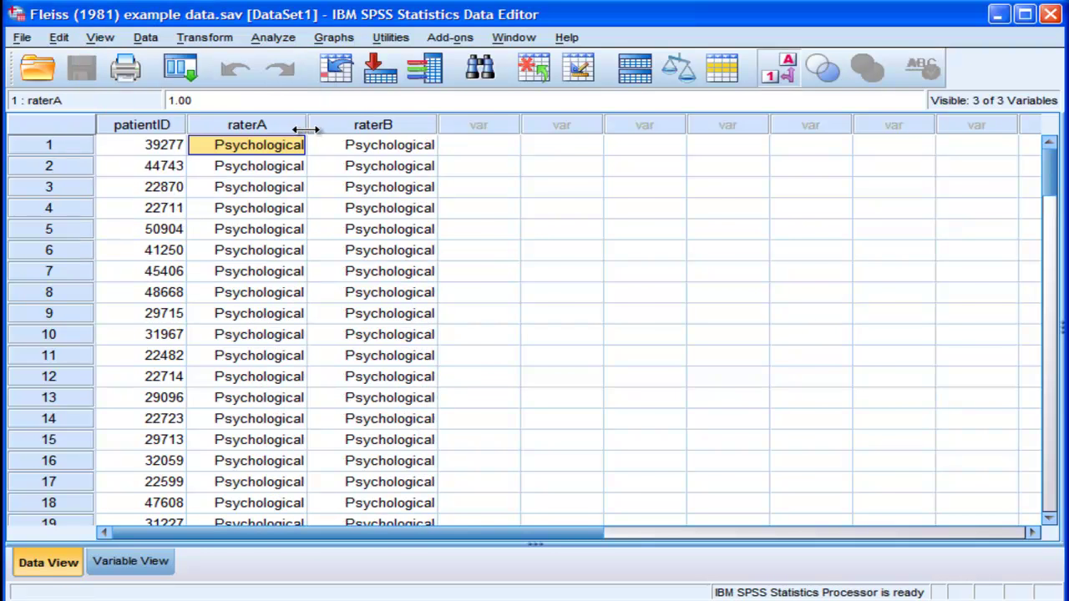
pyautogui.moveTo(306, 130); pyautogui.dragTo(337, 129)
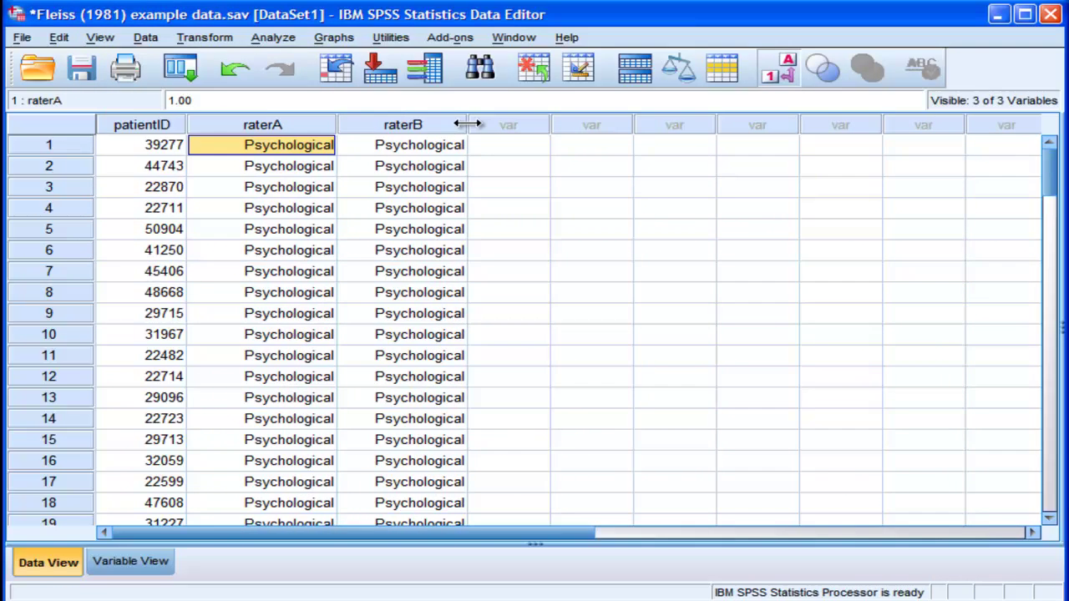
pyautogui.moveTo(468, 123); pyautogui.dragTo(487, 124)
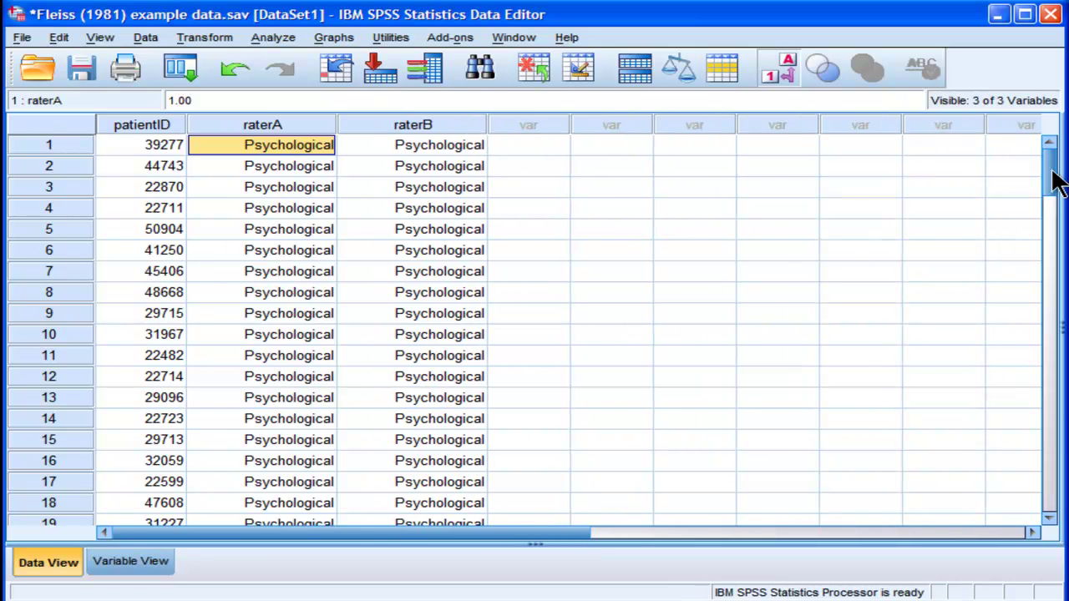
pyautogui.moveTo(1050, 167); pyautogui.dragTo(1052, 205)
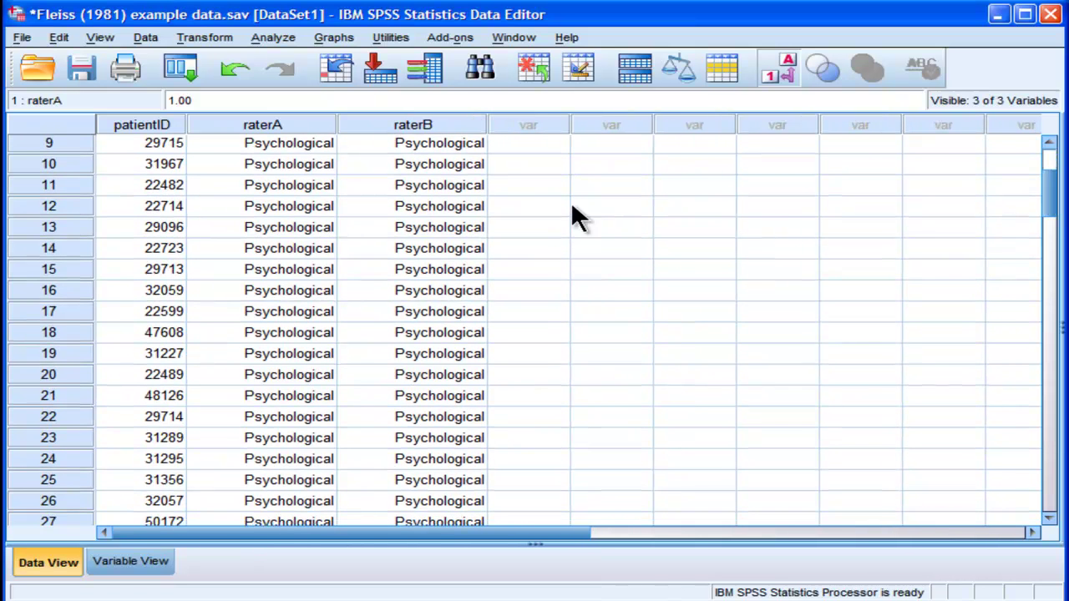
# - Compare the labelled raterA and raterB ratings for cases 1, 11 and 81
pyautogui.click(320, 178)
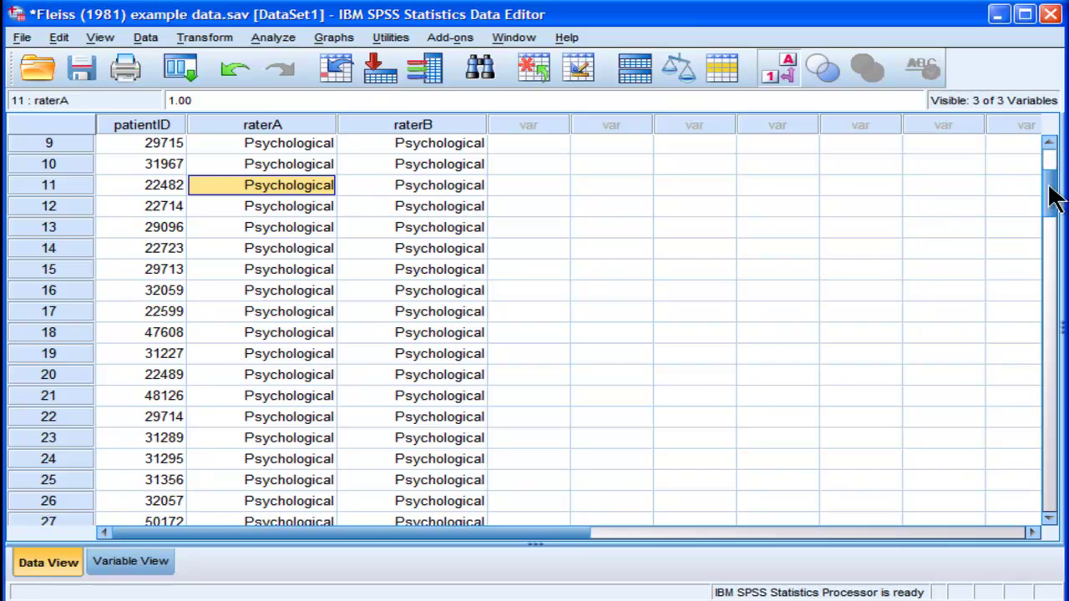
pyautogui.click(266, 119)
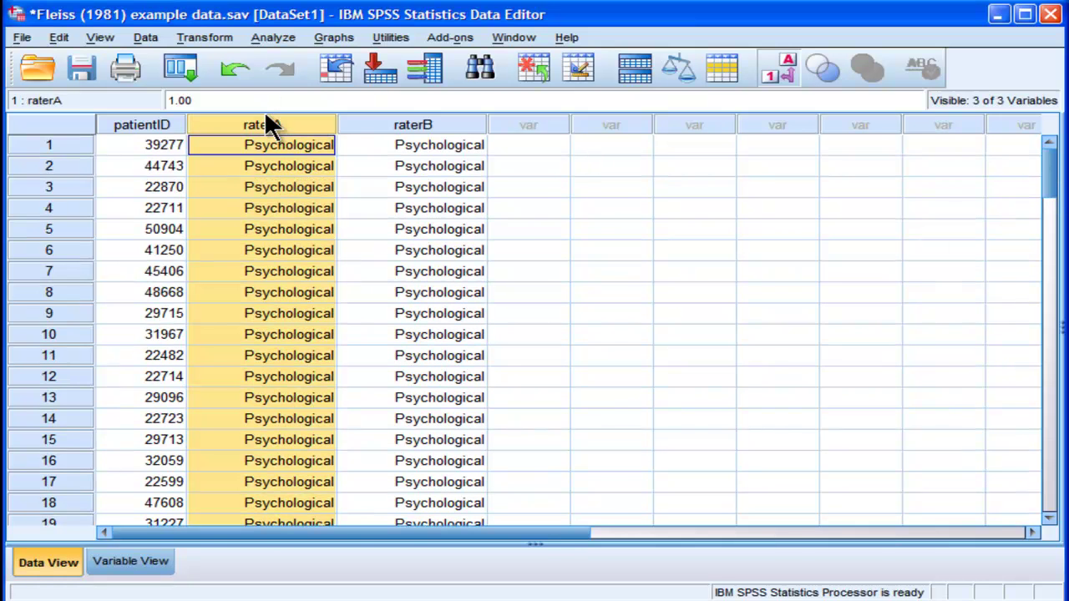
pyautogui.click(445, 130)
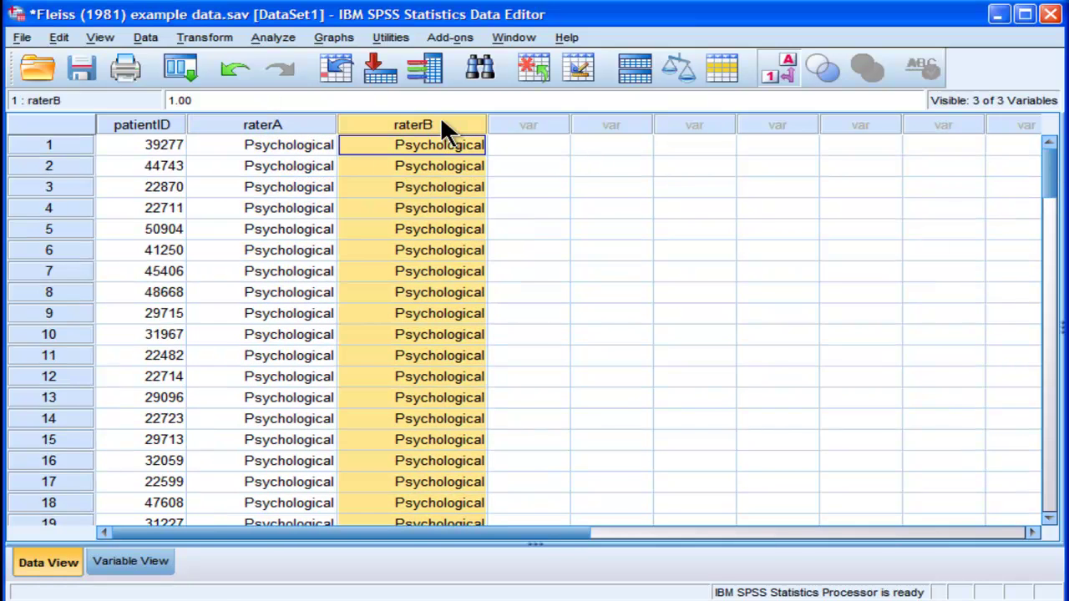
pyautogui.click(274, 146)
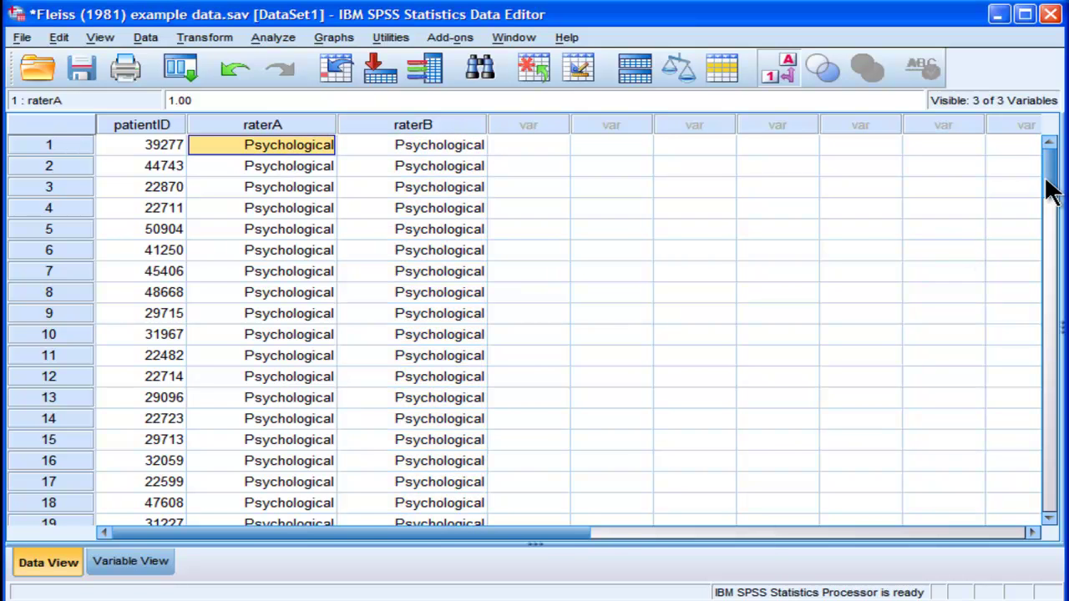
pyautogui.moveTo(1050, 190); pyautogui.dragTo(1045, 366)
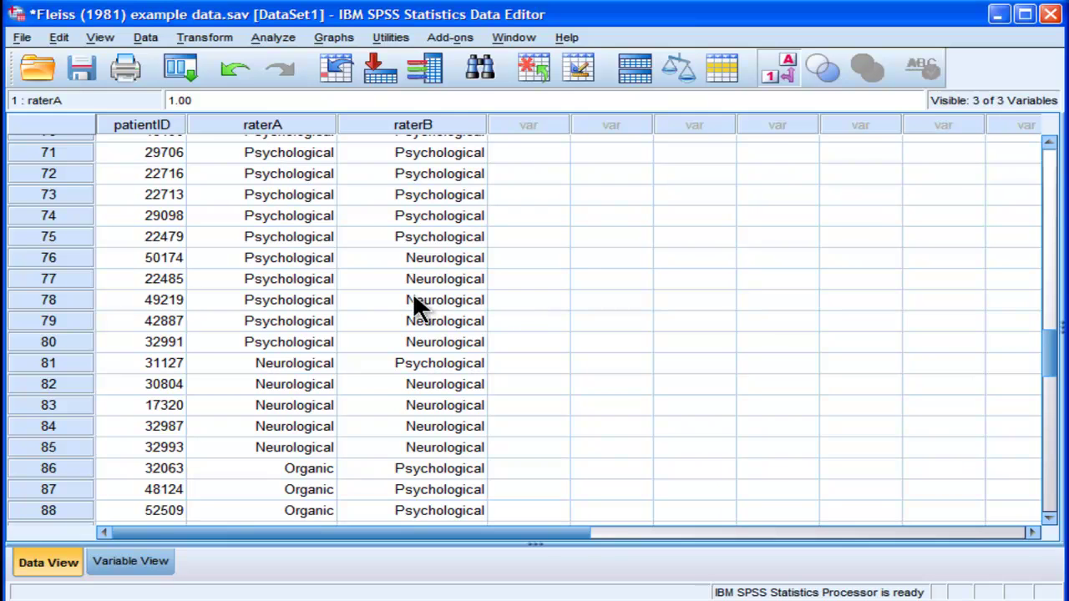
pyautogui.click(297, 368)
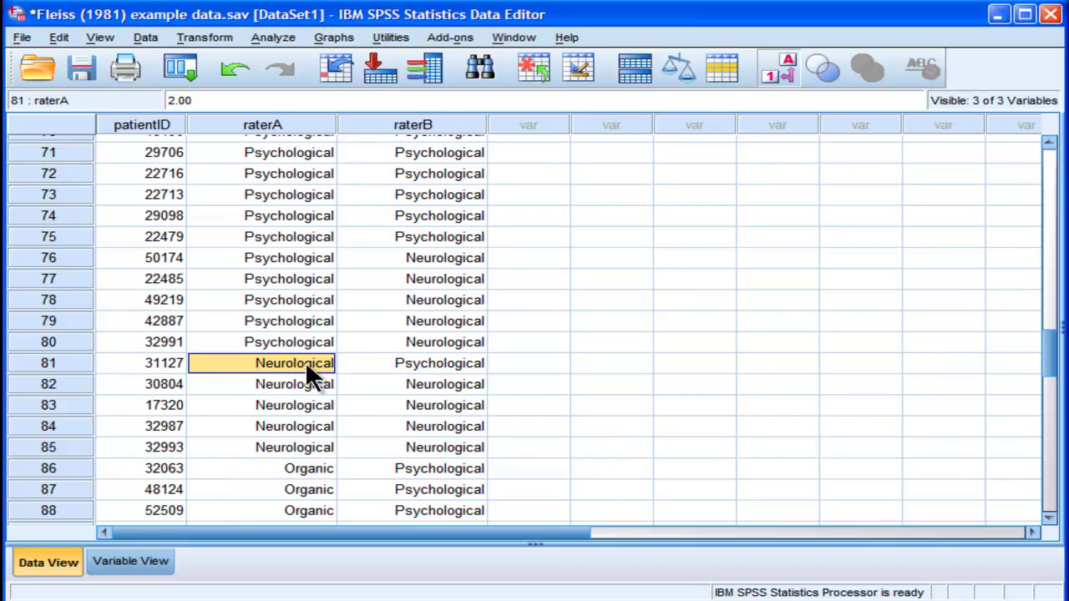
pyautogui.click(448, 368)
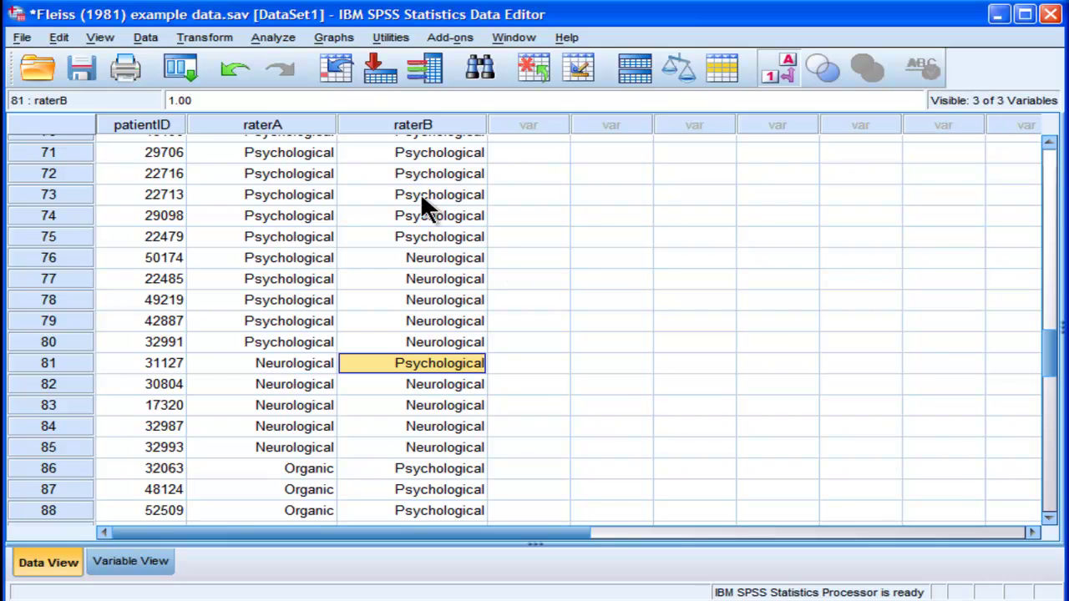
pyautogui.moveTo(1044, 355); pyautogui.dragTo(1050, 167)
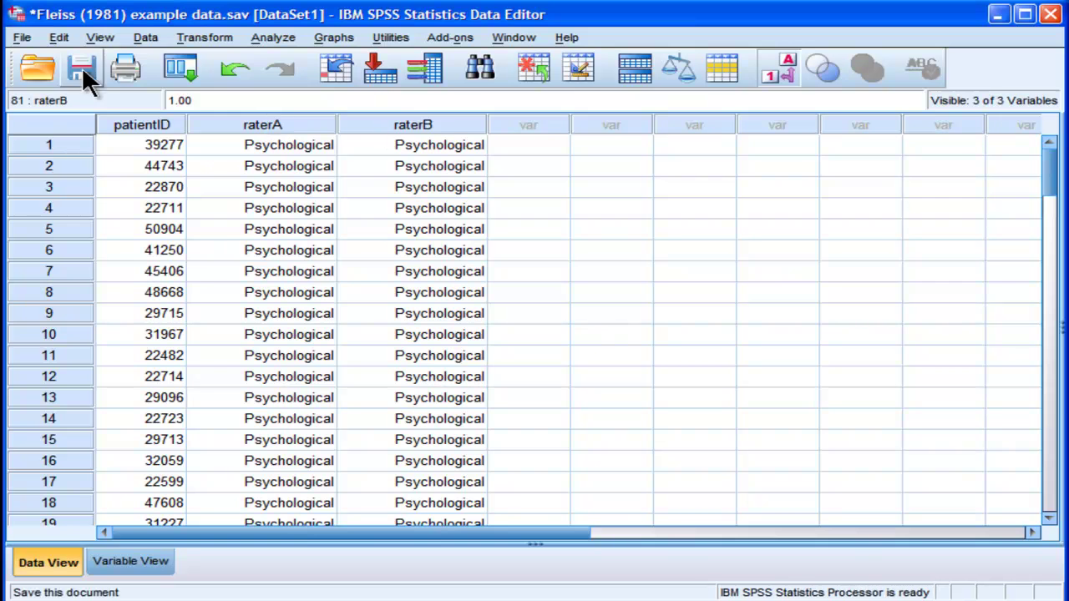
pyautogui.click(97, 38)
pyautogui.click(139, 169)
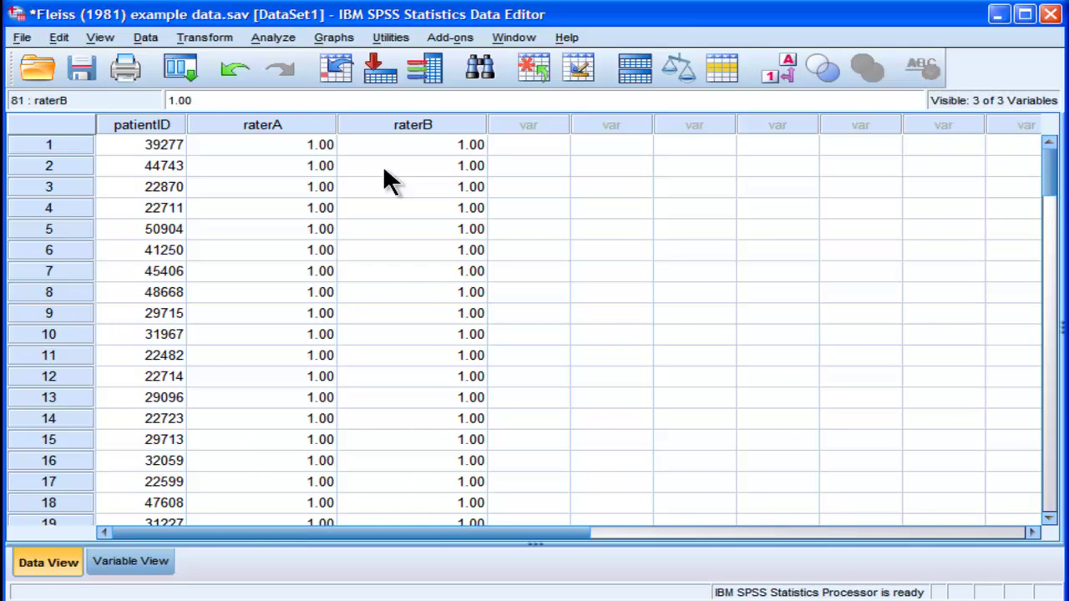
pyautogui.click(298, 147)
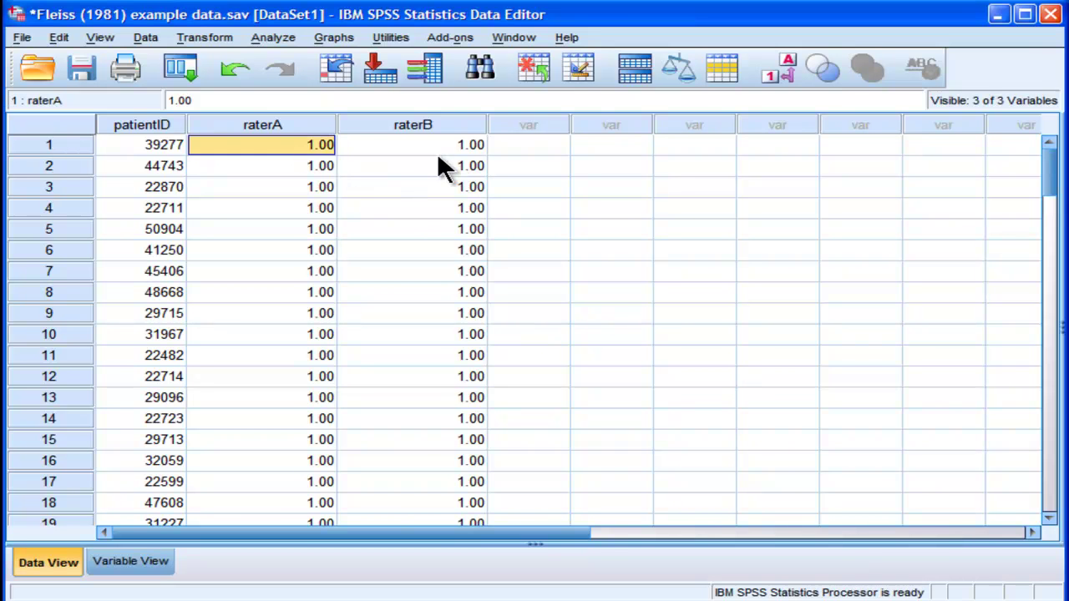
pyautogui.click(437, 150)
pyautogui.click(331, 166)
pyautogui.click(422, 167)
pyautogui.click(333, 187)
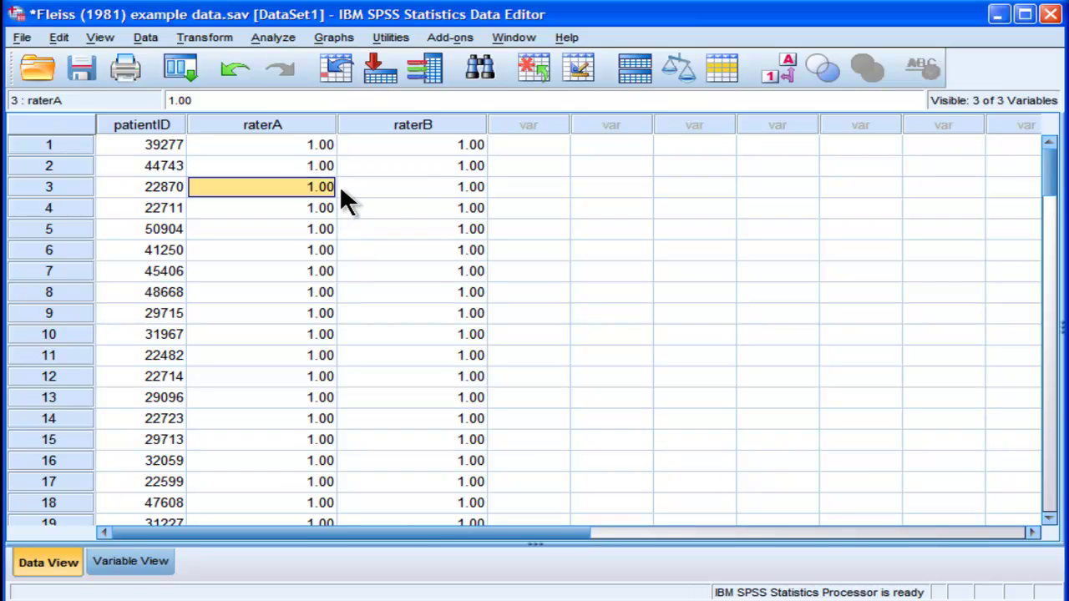
pyautogui.moveTo(1043, 178); pyautogui.dragTo(1048, 397)
pyautogui.click(313, 470)
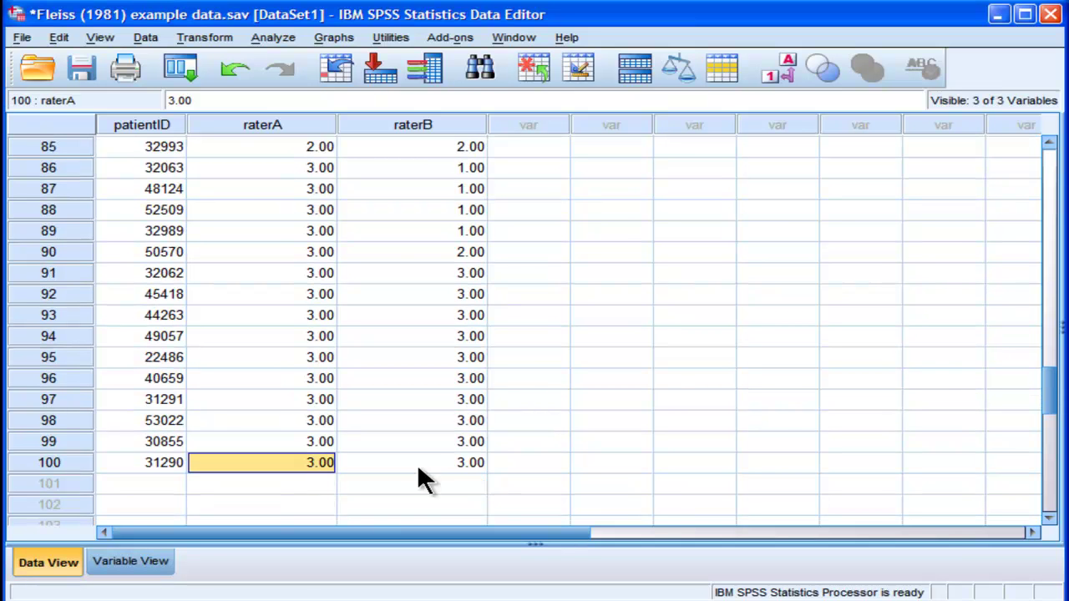
pyautogui.click(418, 464)
pyautogui.click(322, 440)
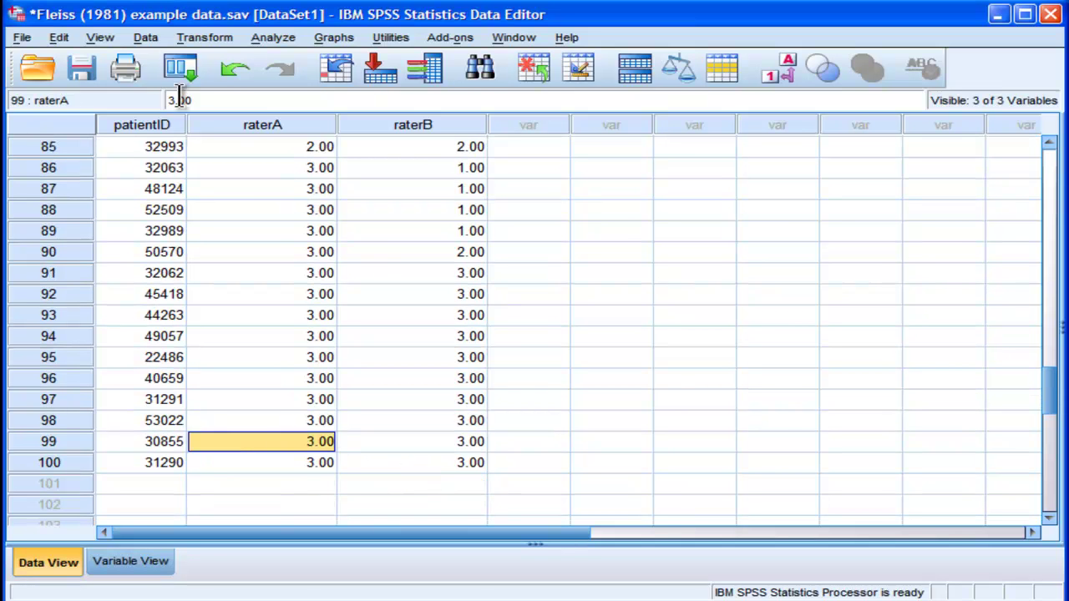
# - Compute a new variable 'difference' with the expression raterA - raterB
pyautogui.click(200, 41)
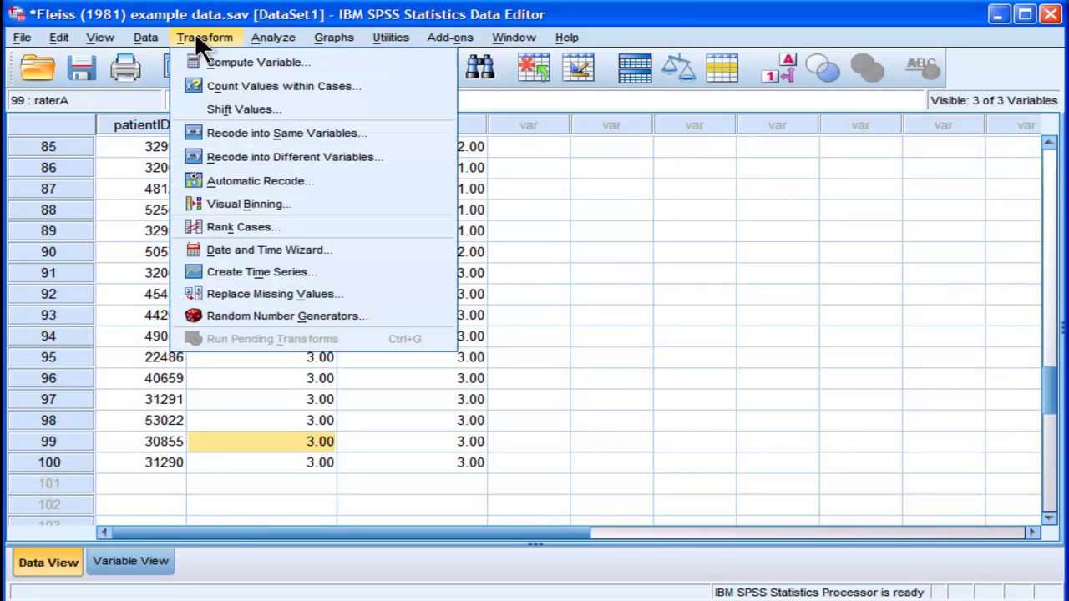
pyautogui.click(250, 61)
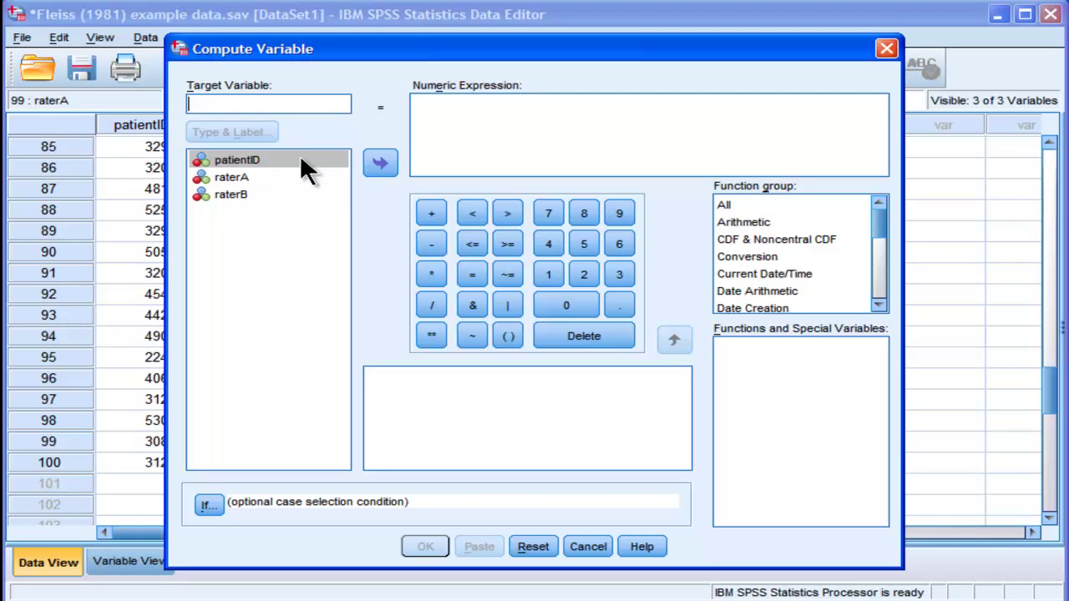
pyautogui.write('difference')
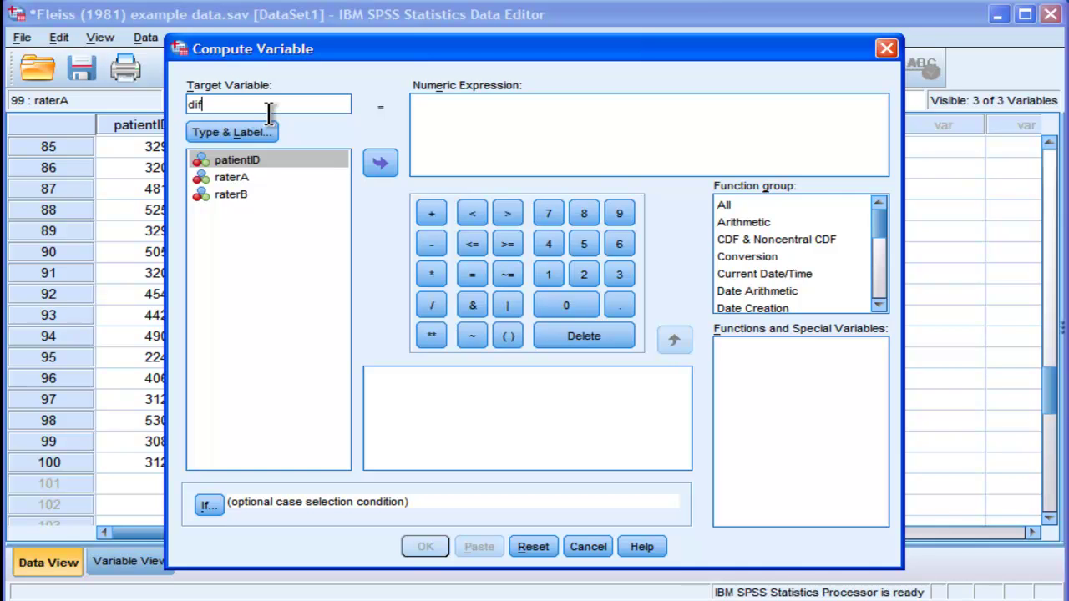
pyautogui.doubleClick(239, 175)
pyautogui.click(431, 241)
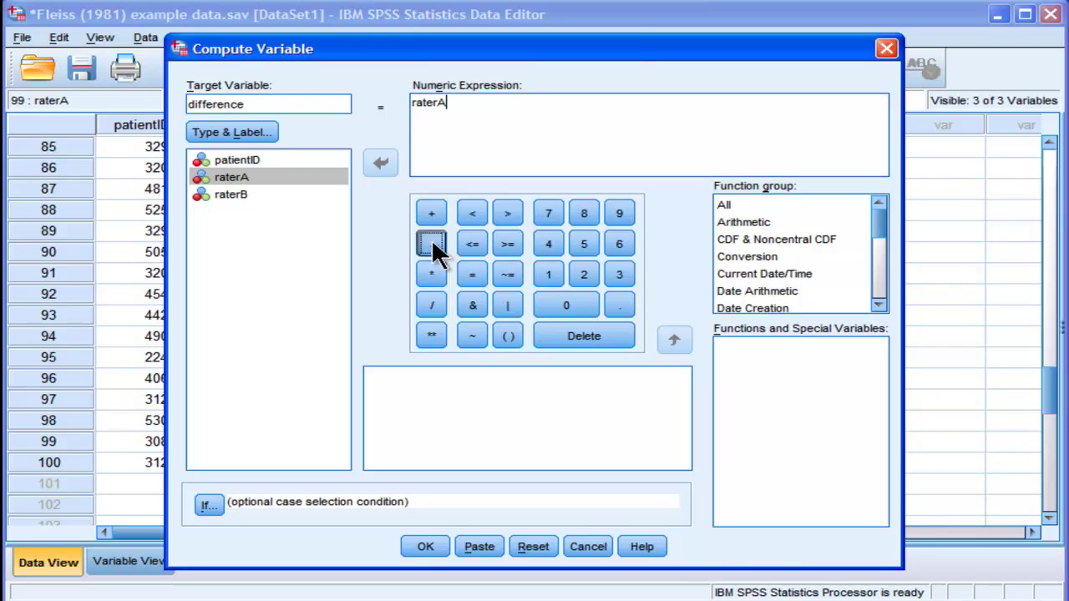
pyautogui.doubleClick(236, 191)
pyautogui.click(417, 542)
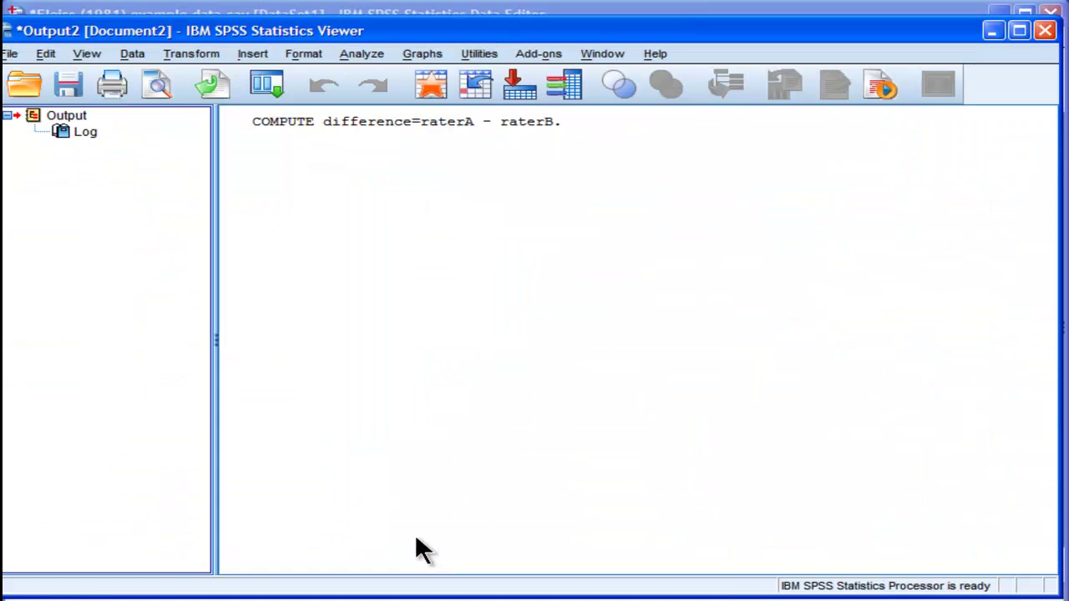
# - Close the output log without saving and check the differences for cases 89–93
pyautogui.click(1044, 32)
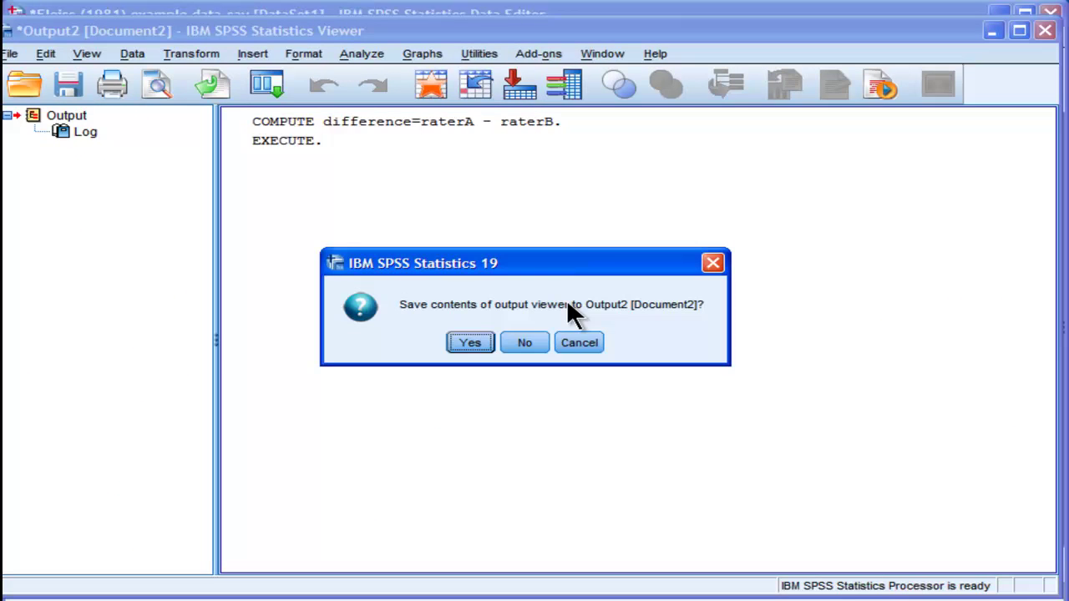
pyautogui.click(525, 340)
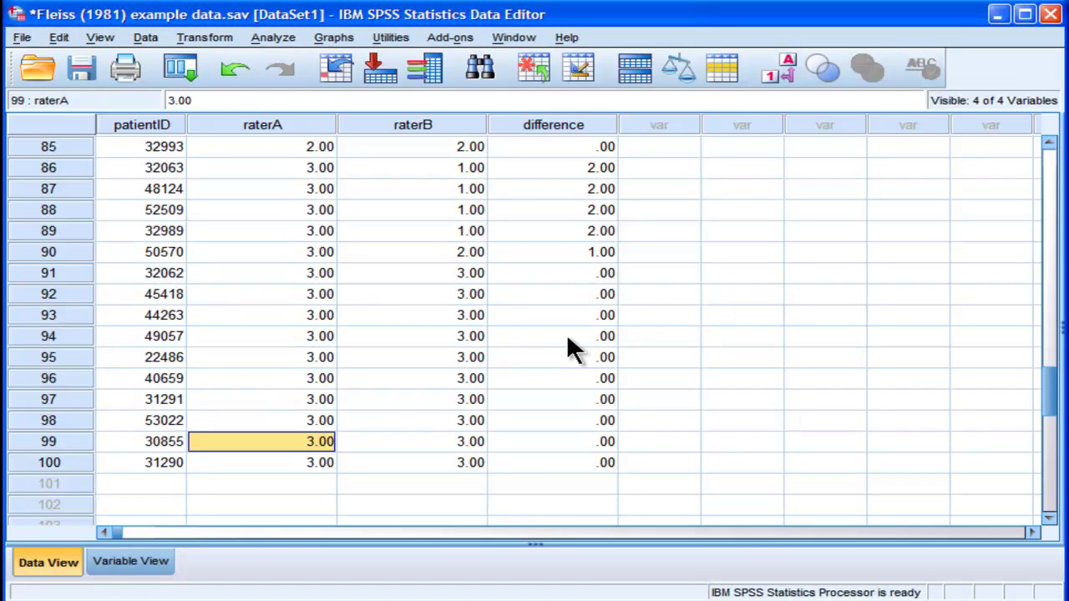
pyautogui.click(605, 315)
pyautogui.click(598, 294)
pyautogui.click(580, 276)
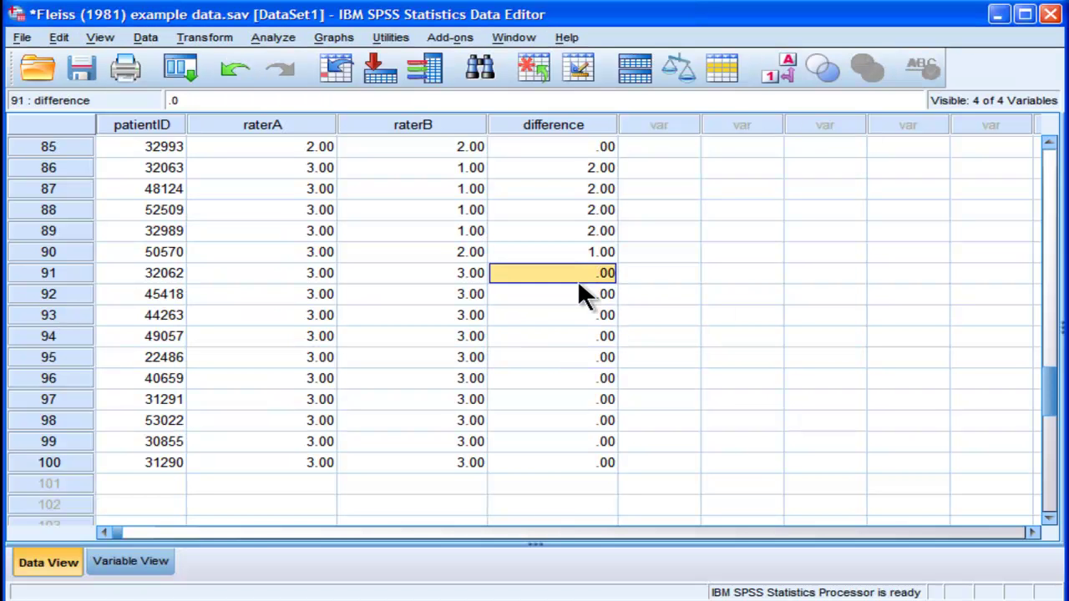
pyautogui.click(281, 276)
pyautogui.click(438, 237)
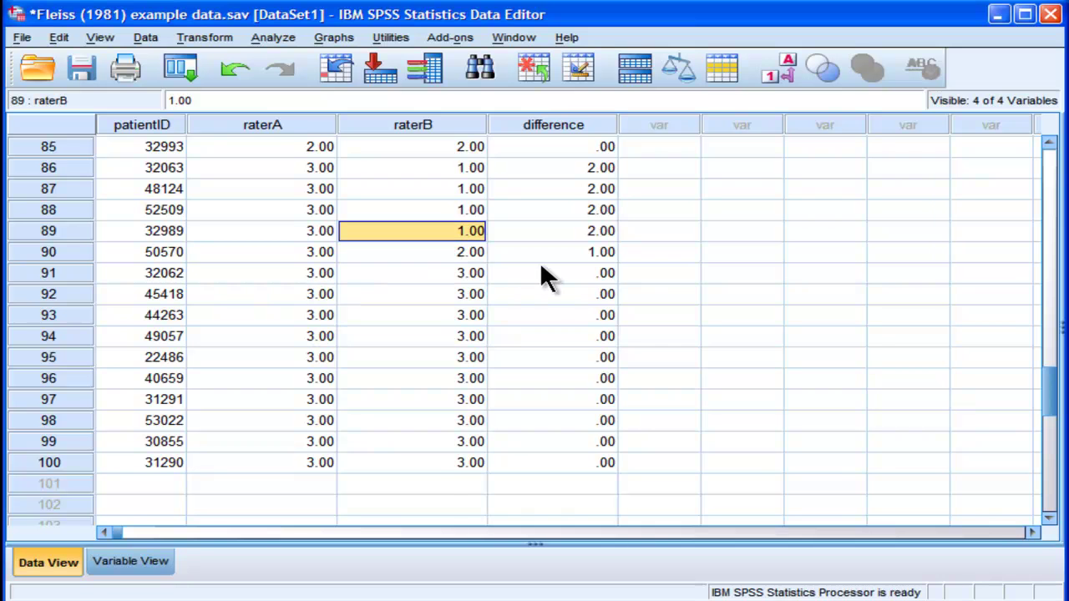
# - Run a Frequencies analysis on the difference variable
pyautogui.click(281, 27)
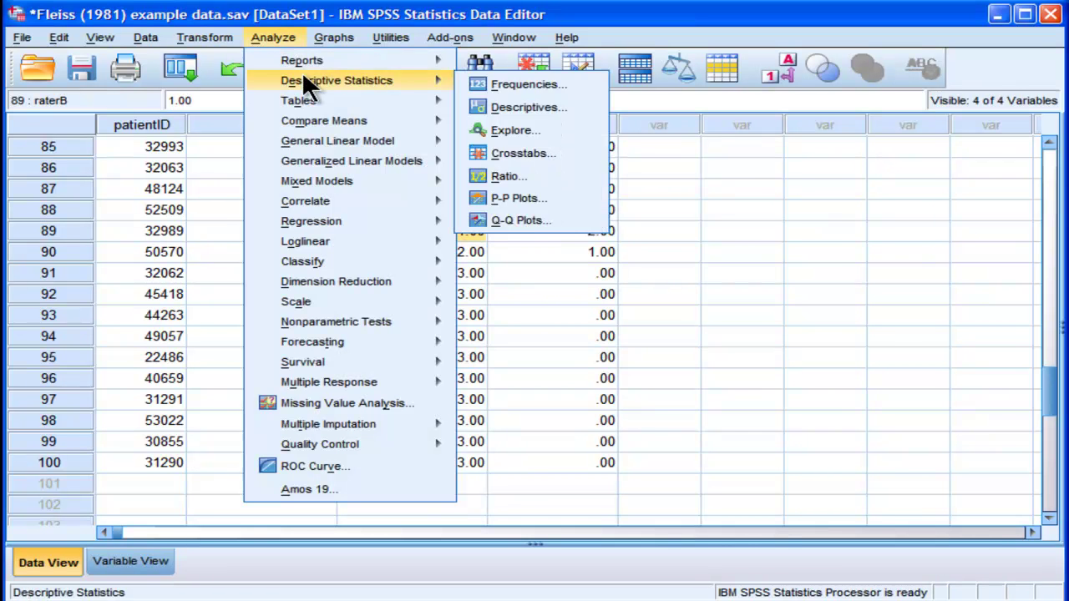
pyautogui.moveTo(424, 82)
pyautogui.click(489, 84)
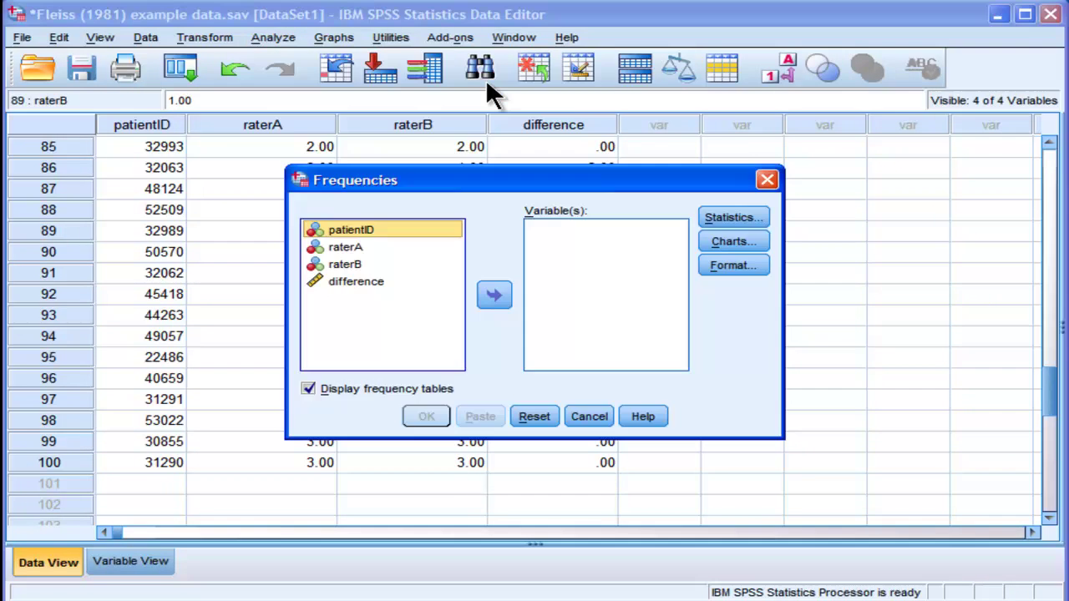
pyautogui.click(458, 286)
pyautogui.click(494, 297)
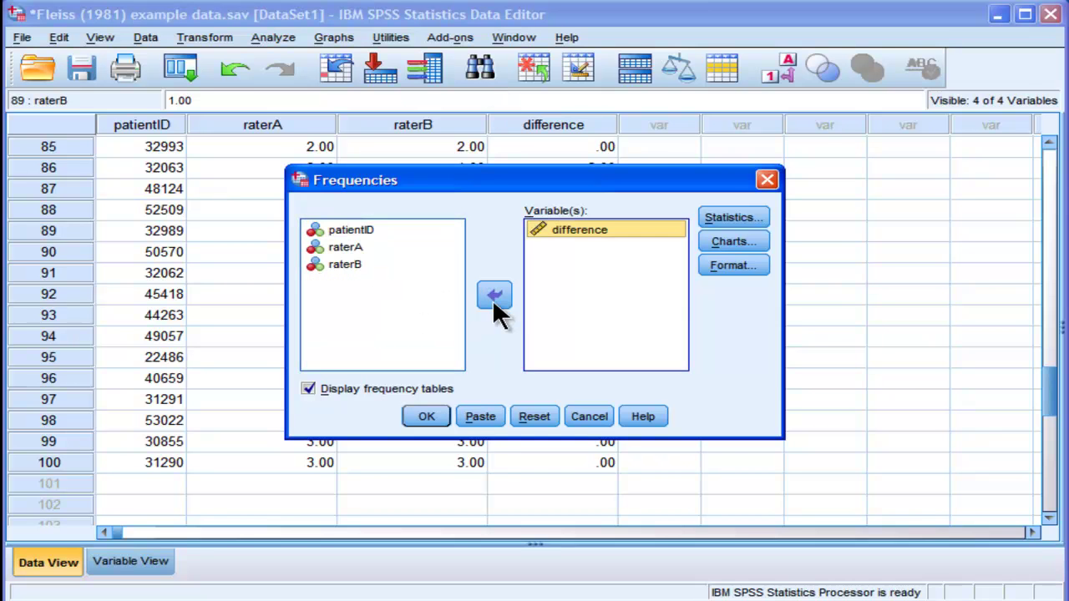
pyautogui.click(426, 415)
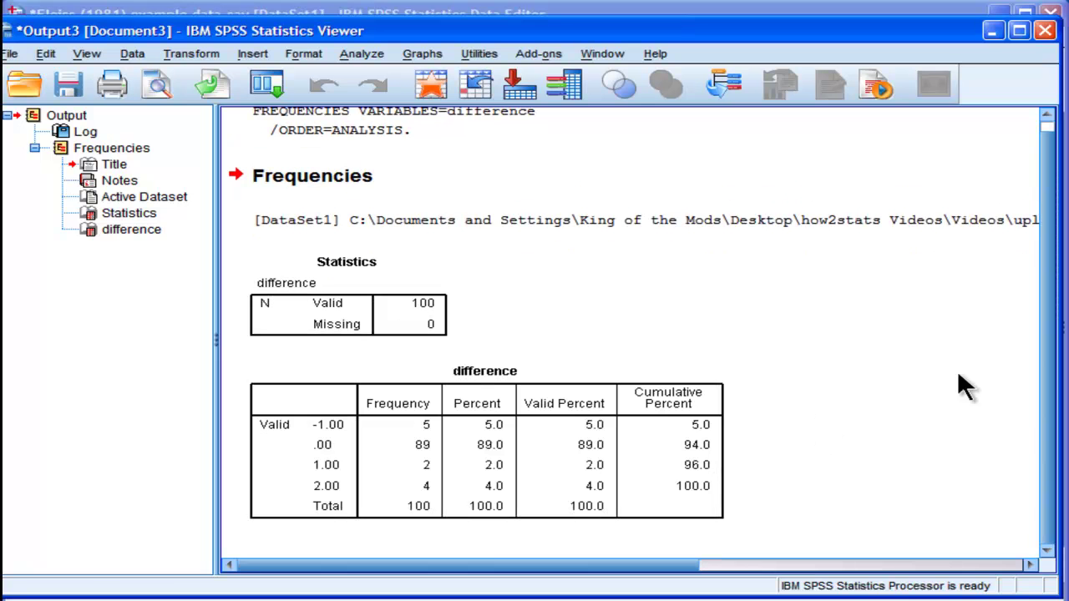
# - Review the difference frequency table showing 89 cases at .00
pyautogui.click(369, 423)
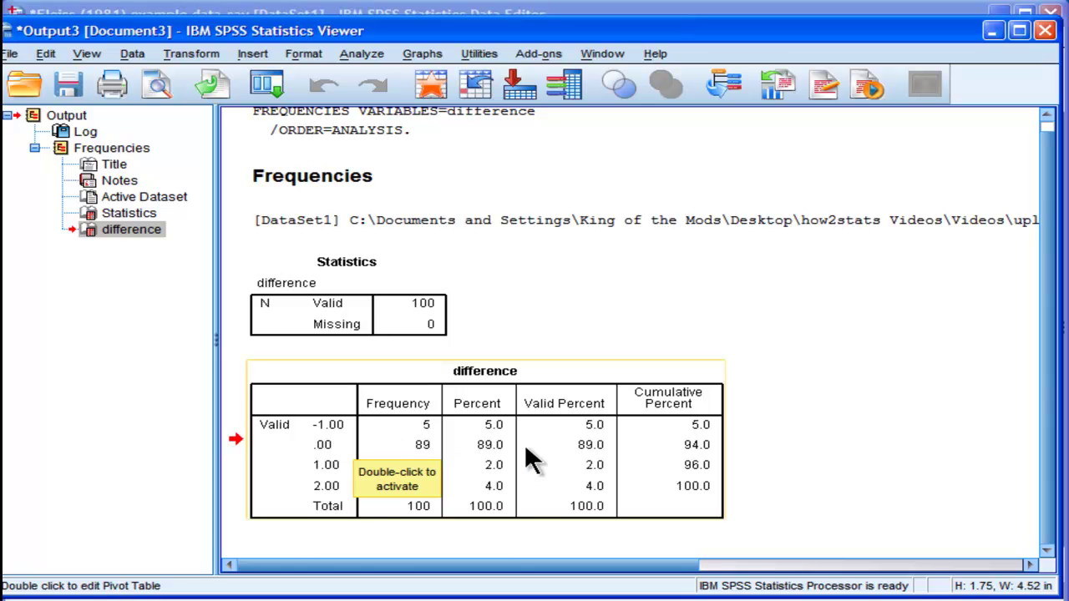
pyautogui.click(779, 493)
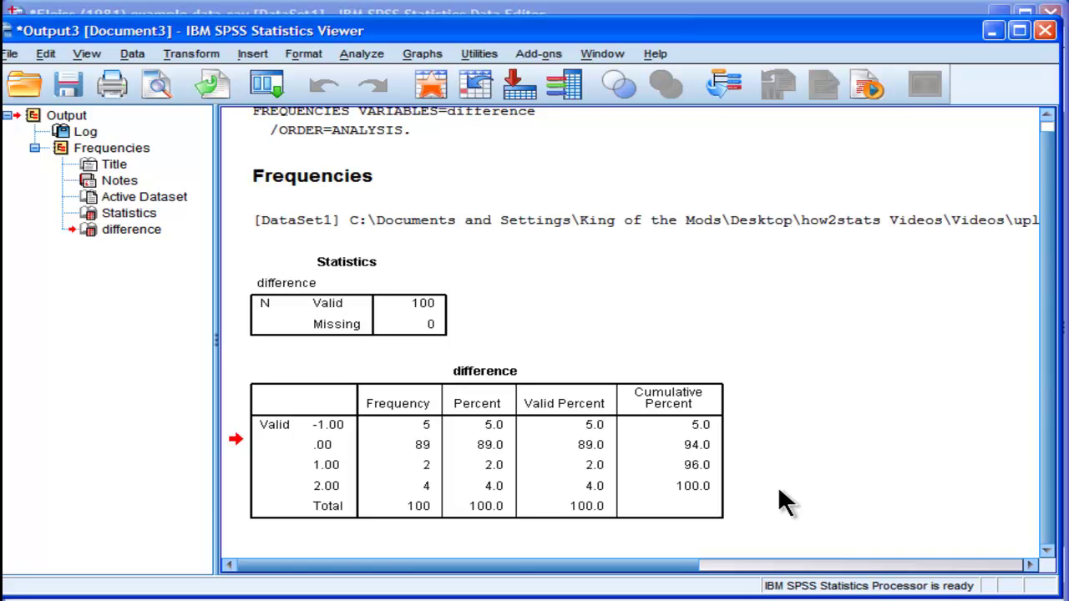
pyautogui.click(562, 460)
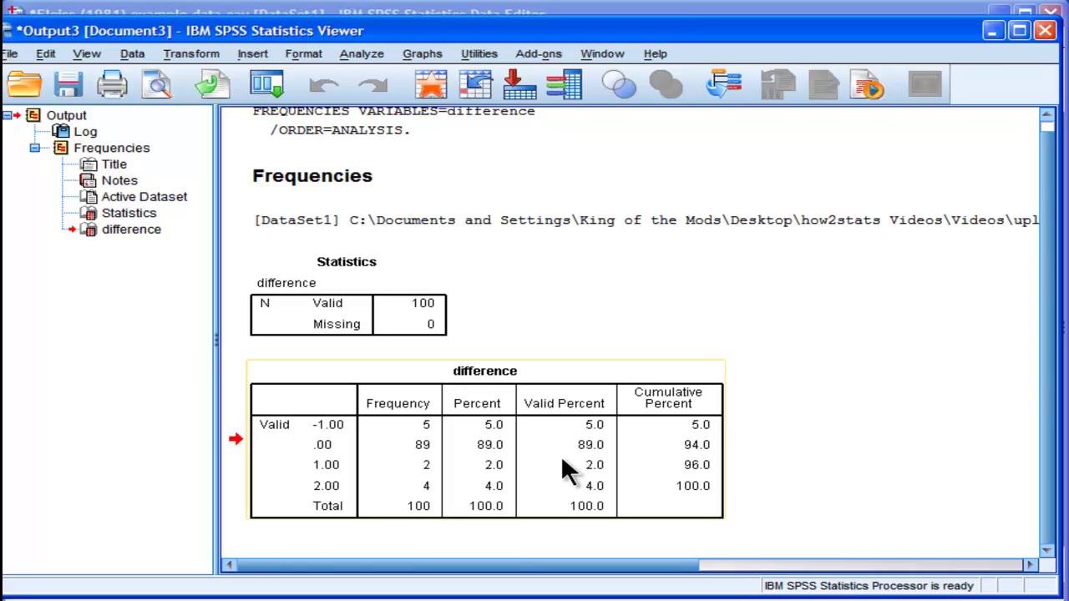
pyautogui.click(894, 483)
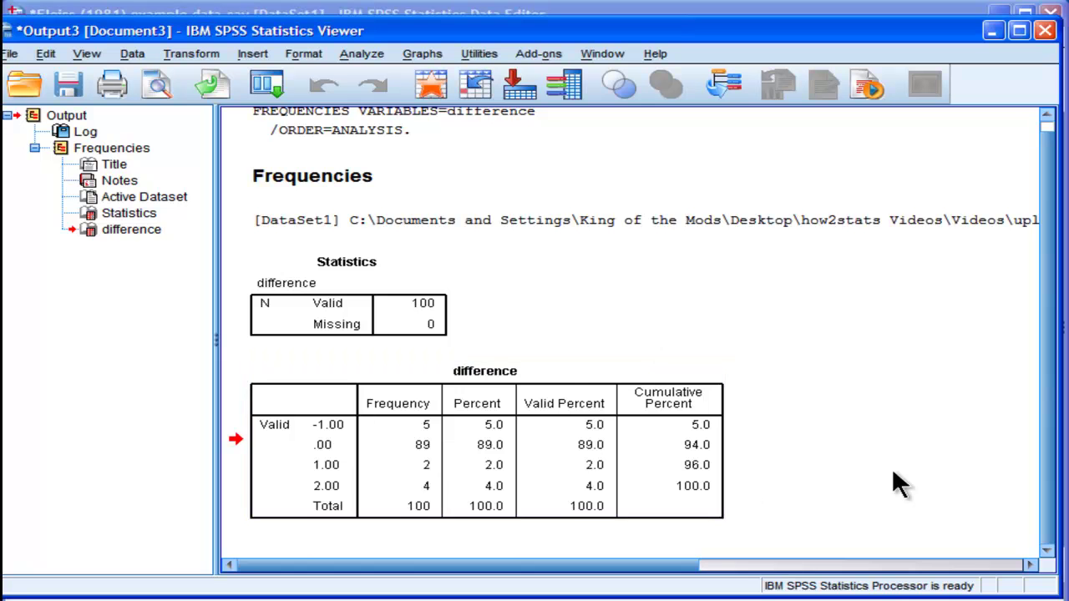